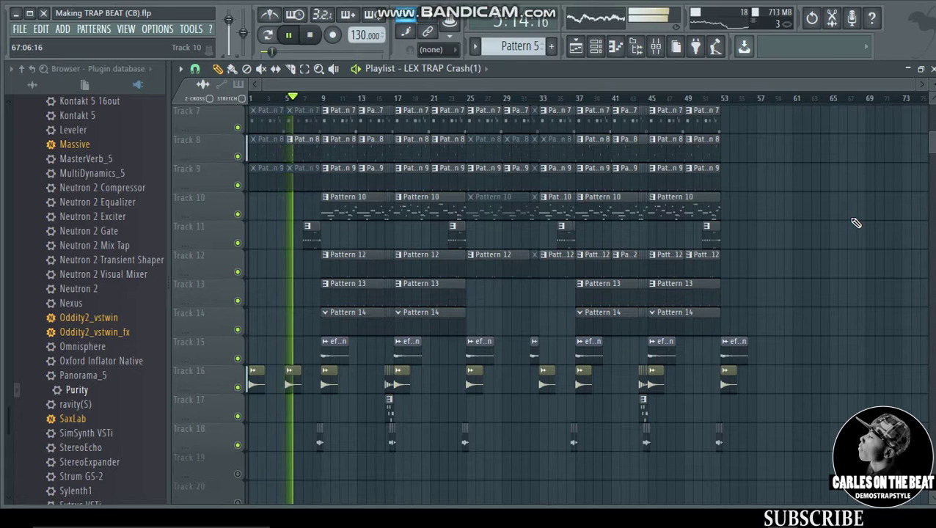
- Look over all tracks of the arrangement in the playlist while the song plays, and stop the playback
scroll(932, 151, "up", 2)
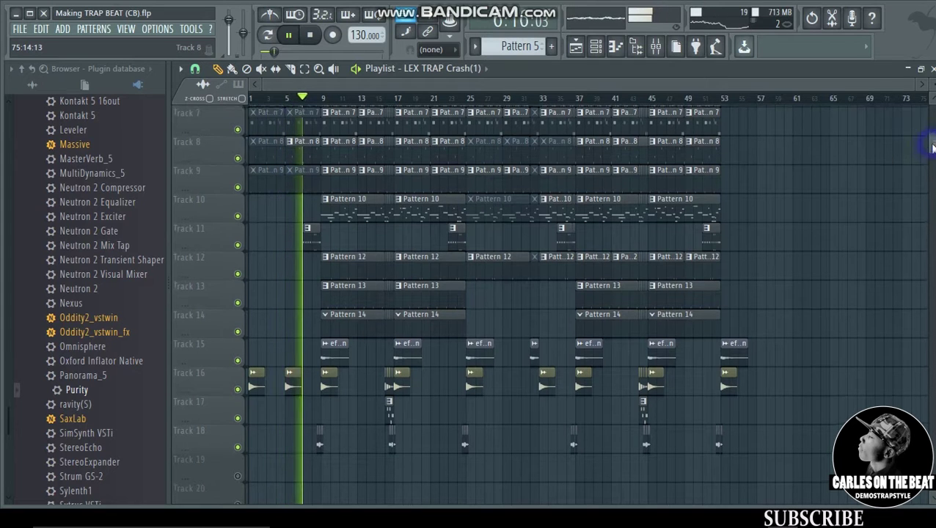
scroll(931, 129, "up", 4)
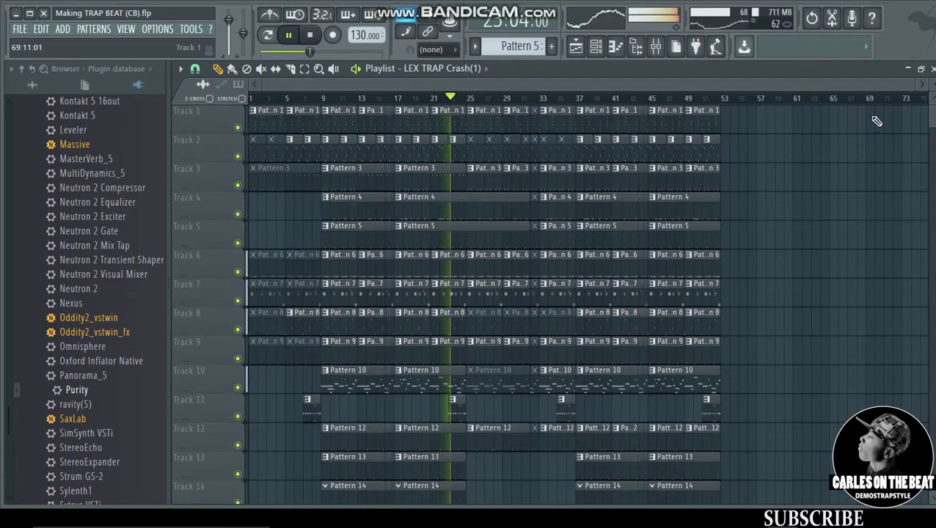
scroll(929, 117, "down", 3)
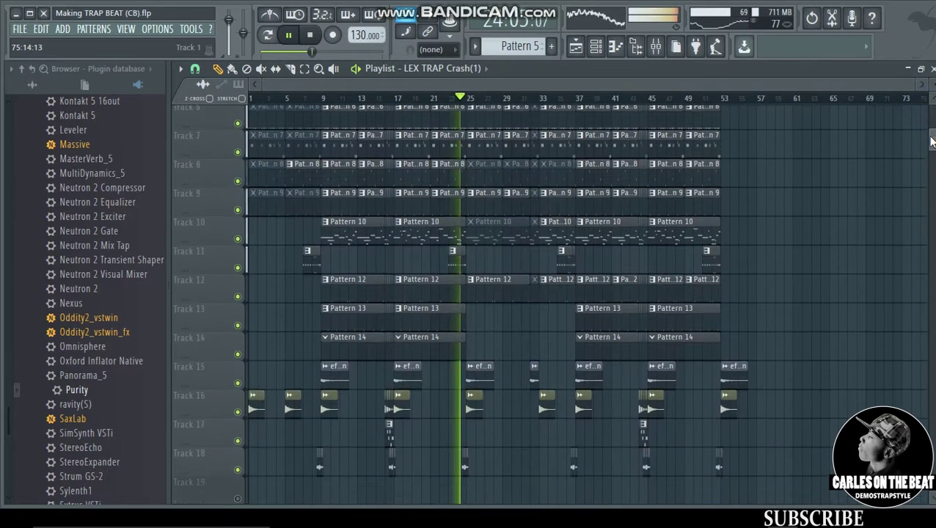
scroll(928, 119, "up", 4)
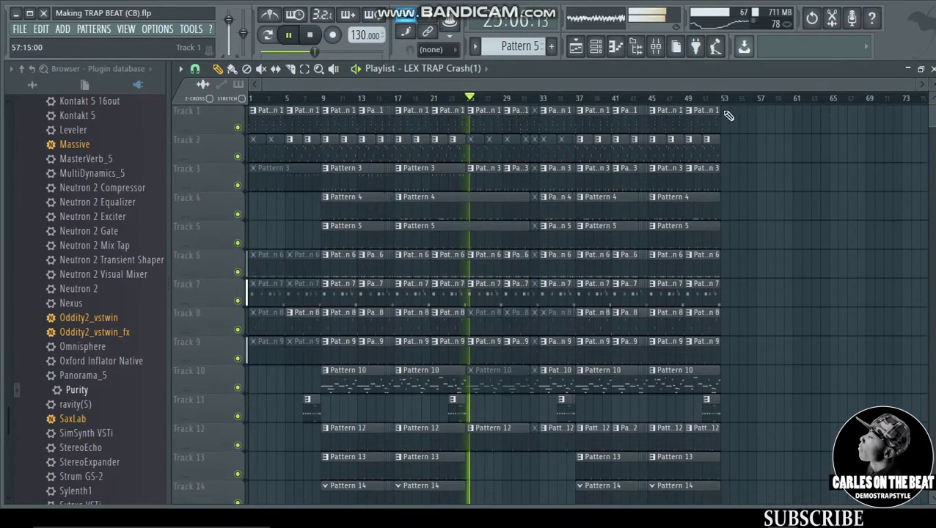
key("space")
- Open Pattern 1's notes in the piano roll, and show the preset of its Nexus instrument
double_click(258, 118)
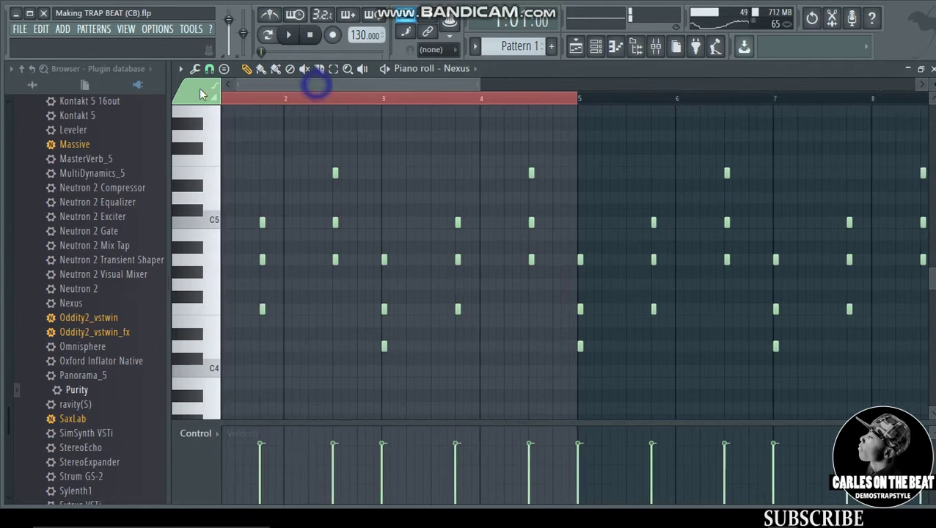
key("space")
key("space")
left_click(595, 49)
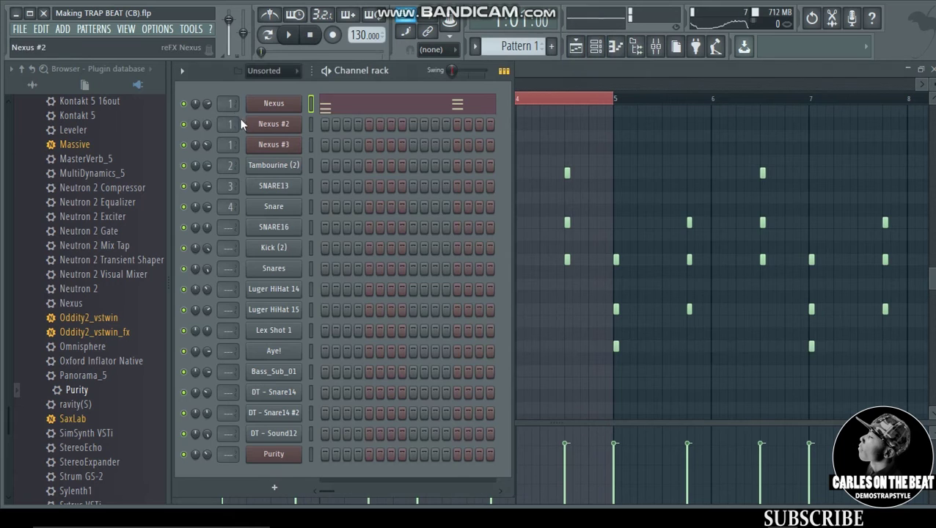
left_click(271, 105)
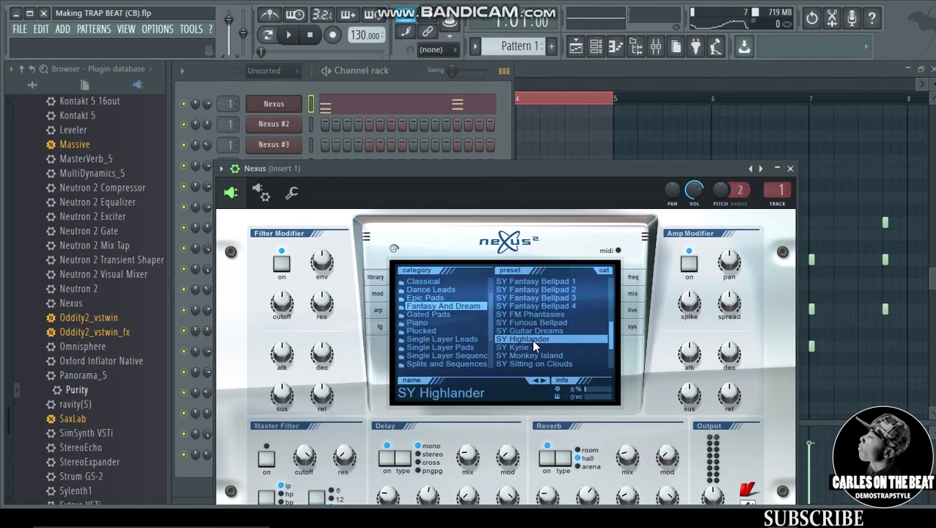
- Solo Track 1 in the playlist and listen to it, then enable Track 2 alongside it
left_click(575, 47)
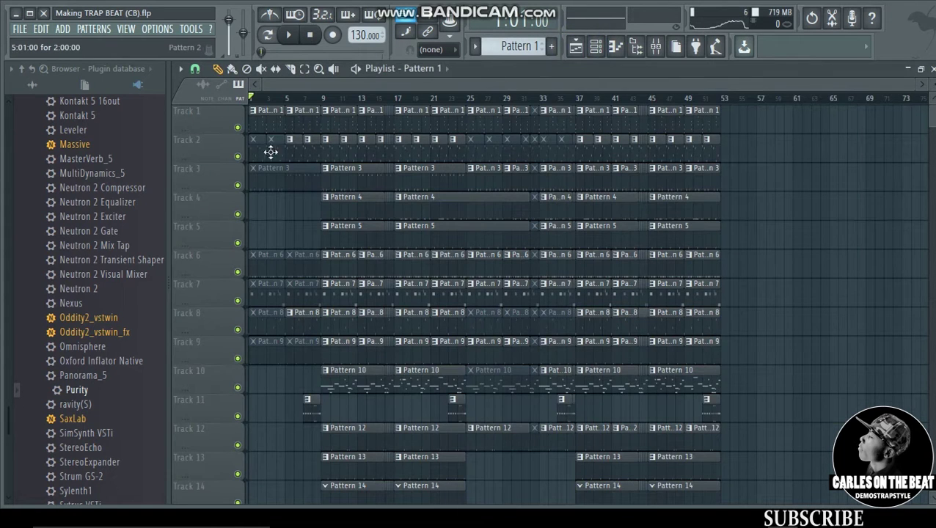
right_click(238, 129)
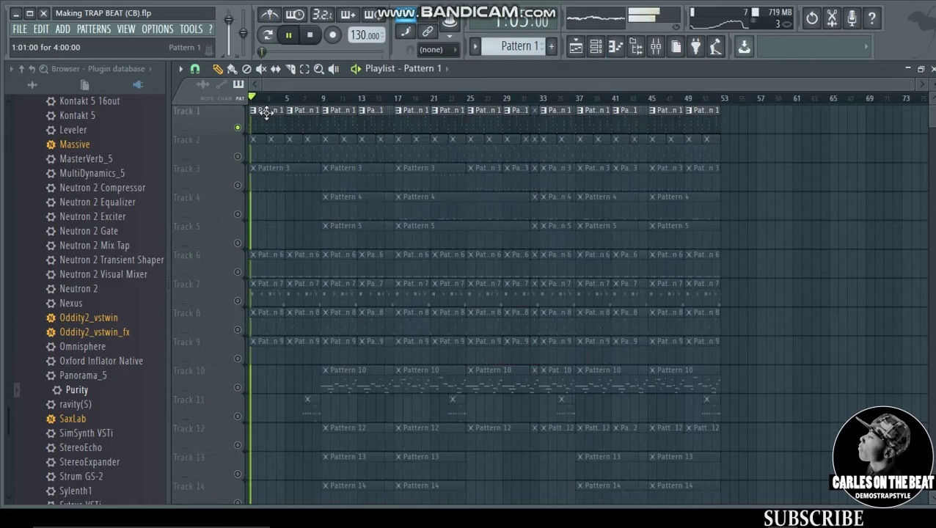
left_click(237, 155)
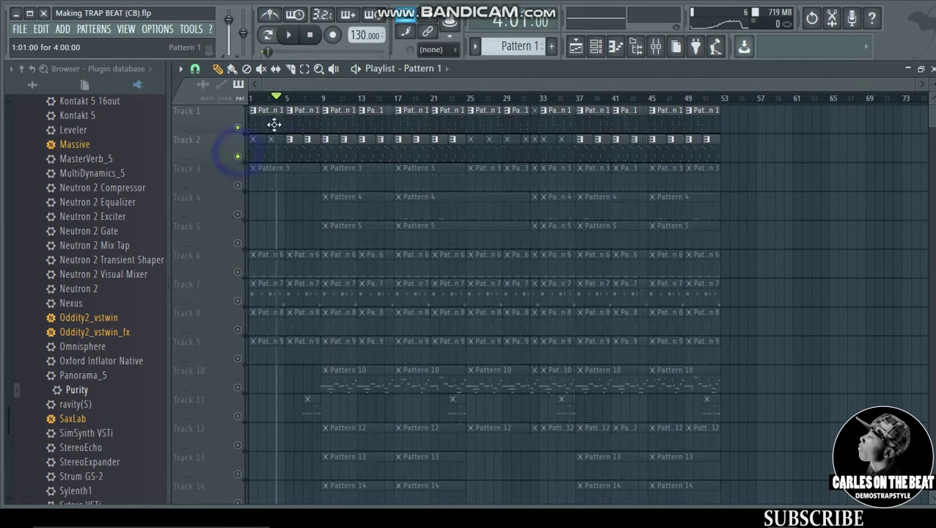
- Solo Track 2 and view Pattern 2's Nexus #2 notes in the piano roll during playback
key("space")
left_click(237, 155)
double_click(293, 150)
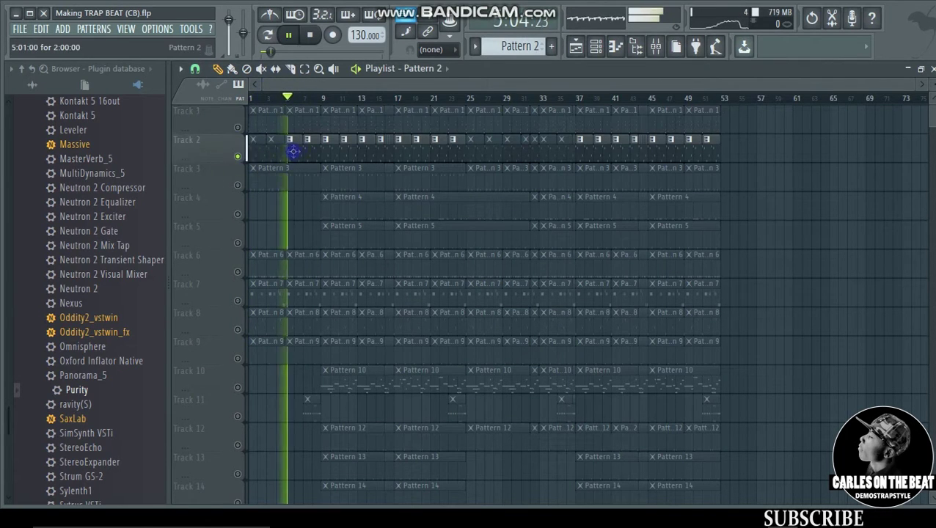
scroll(537, 126, "up", 3)
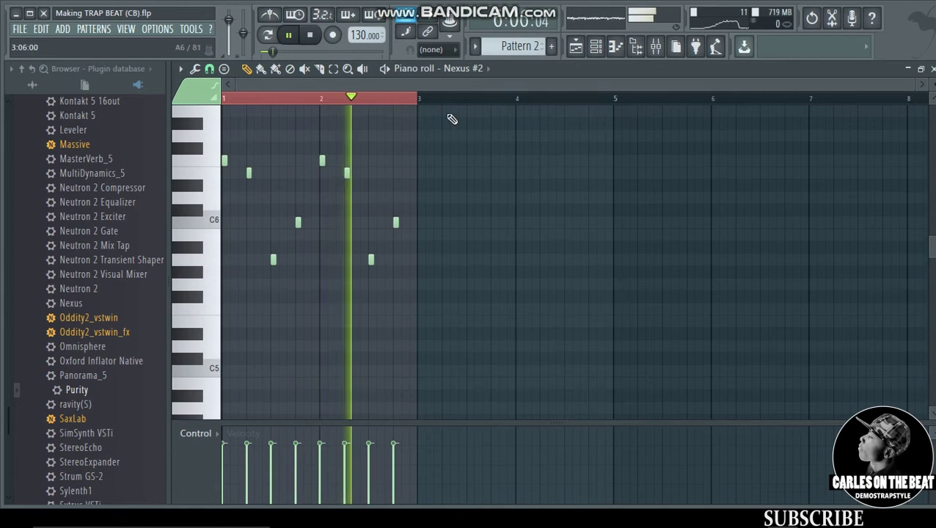
scroll(522, 134, "up", 2)
key("space")
- Show the preset loaded in the Nexus #2 channel, and return to the piano roll
left_click(595, 47)
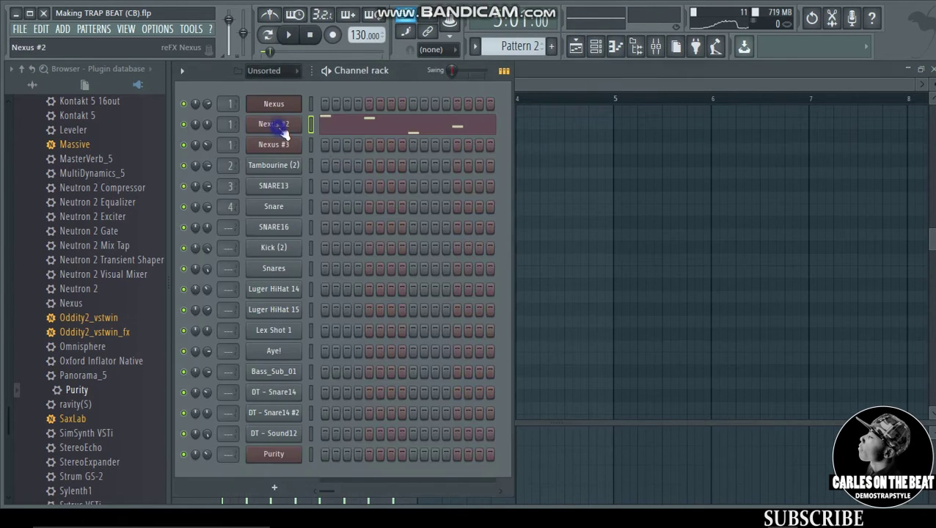
left_click(281, 126)
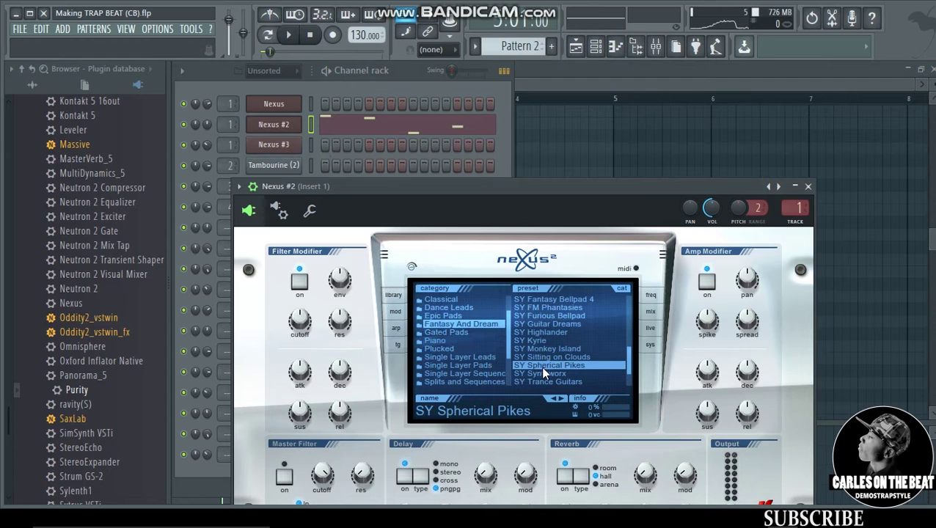
left_click(538, 81)
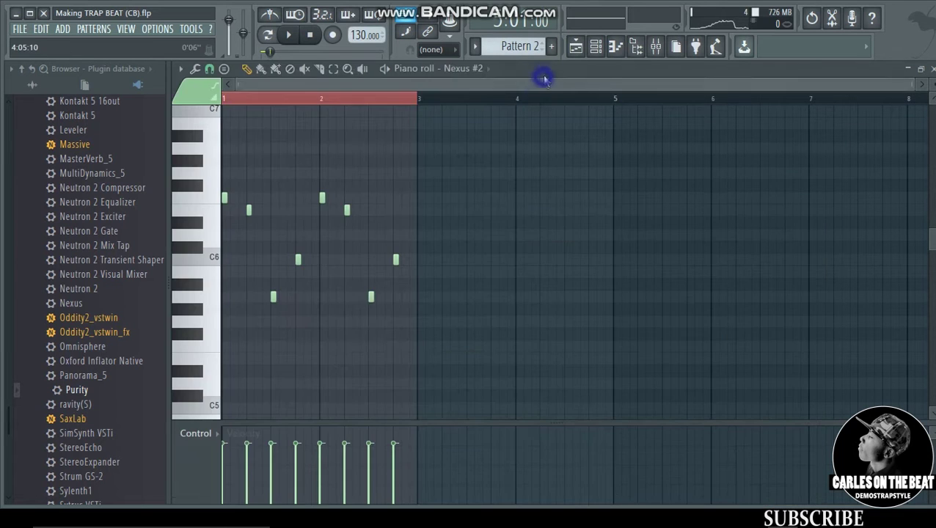
- Solo Track 3 in the playlist and play Pattern 3 with its notes open in the piano roll
left_click(576, 47)
left_click(236, 185)
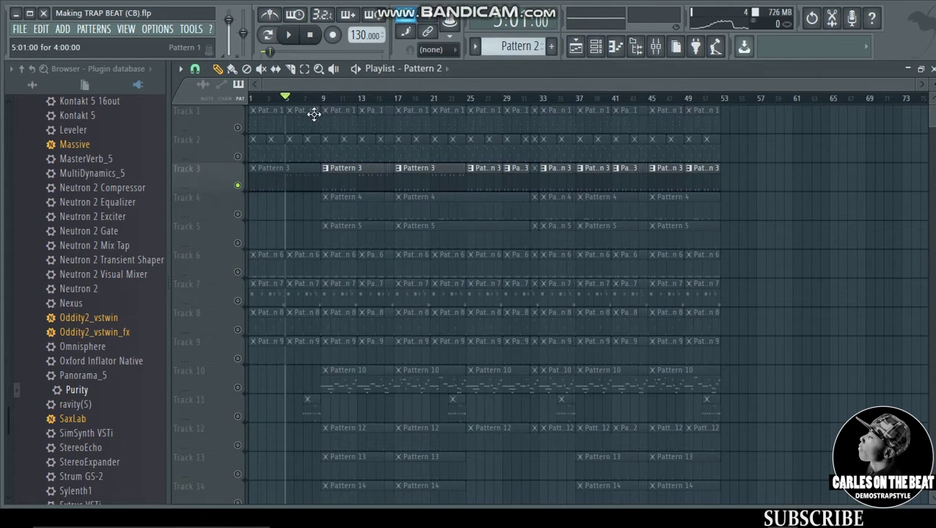
left_click(324, 174)
key("space")
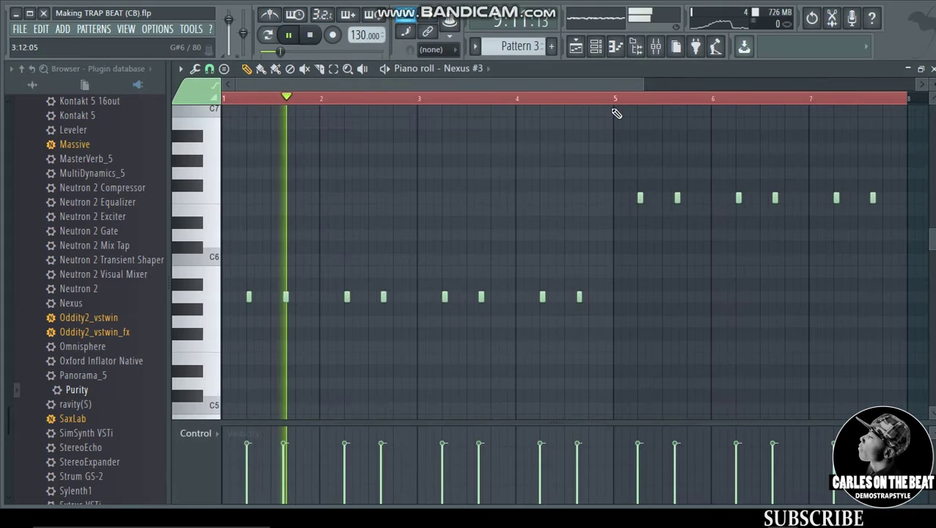
- Stop the playback and show the preset browser of the Nexus #3 channel
left_click(596, 47)
key("space")
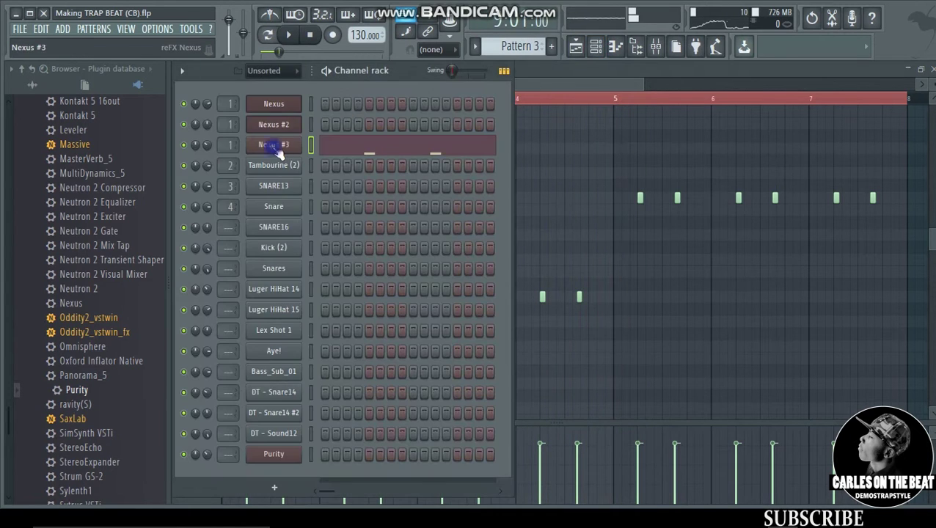
left_click(277, 147)
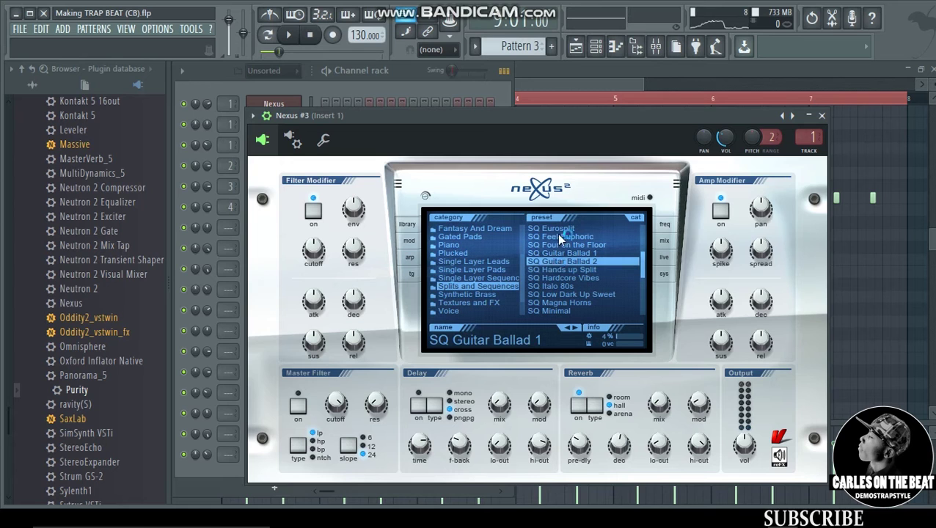
- Solo Track 4 in the playlist and examine Pattern 4's Kick (2) notes from bar 1 during playback
left_click(575, 47)
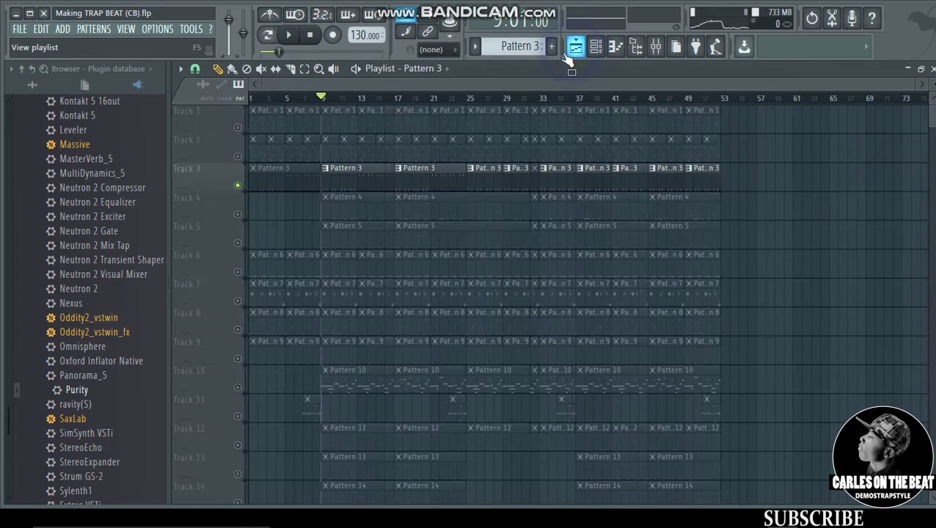
key("space")
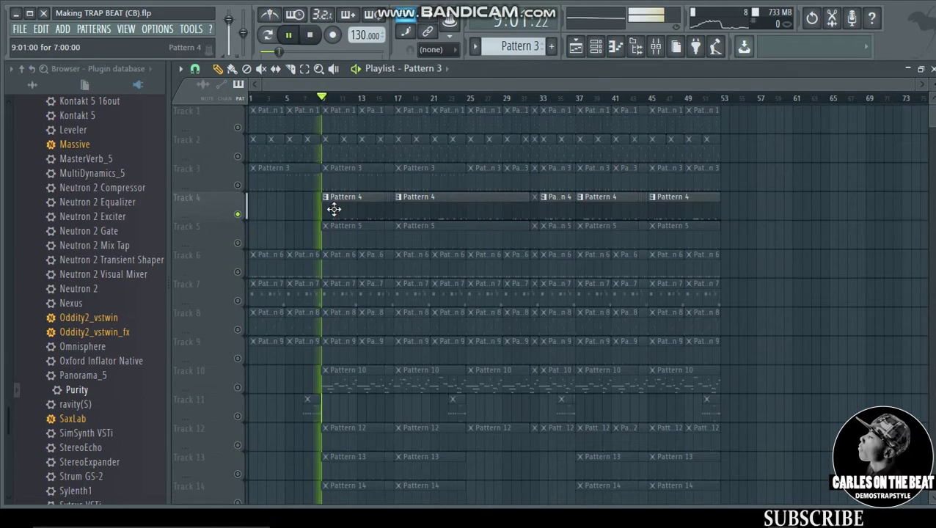
double_click(338, 208)
scroll(387, 238, "down", 3)
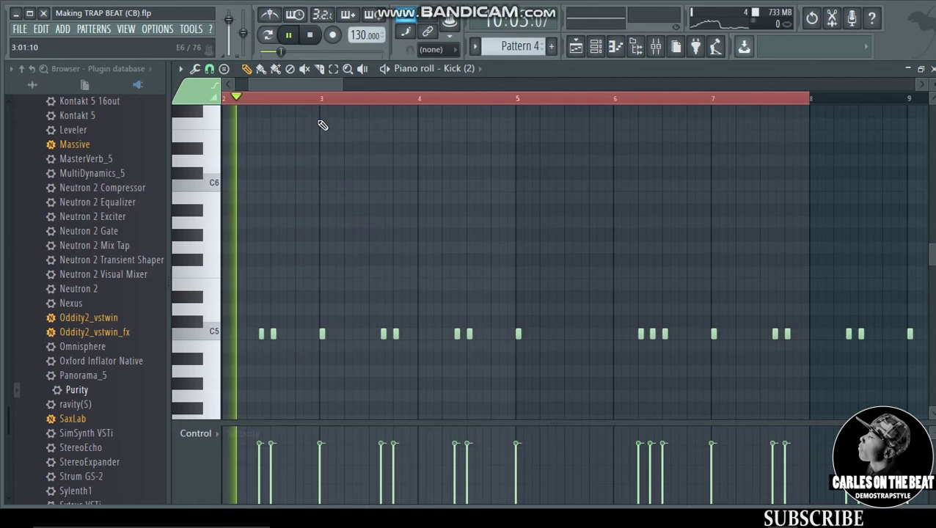
left_click_drag(316, 86, 301, 87)
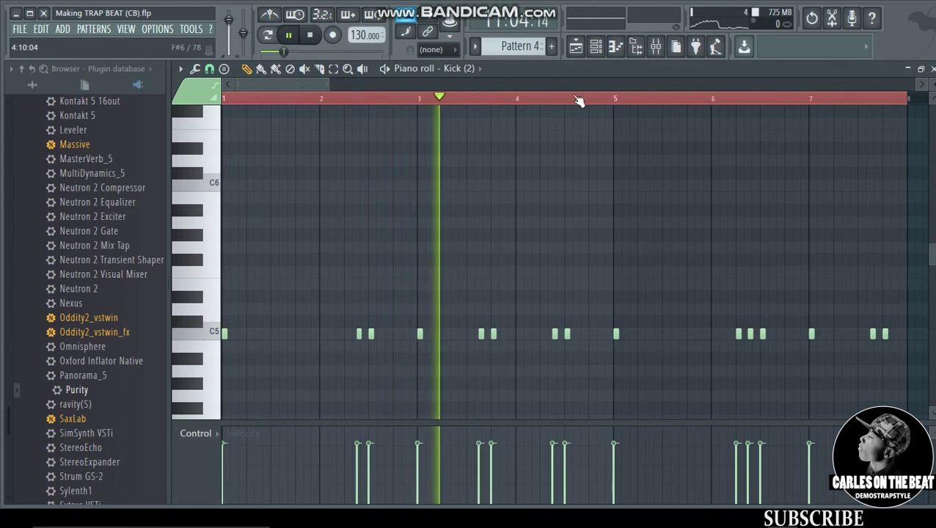
key("space")
- Solo Track 5 in the playlist and examine Pattern 5's Snares notes in the piano roll during playback
left_click(570, 48)
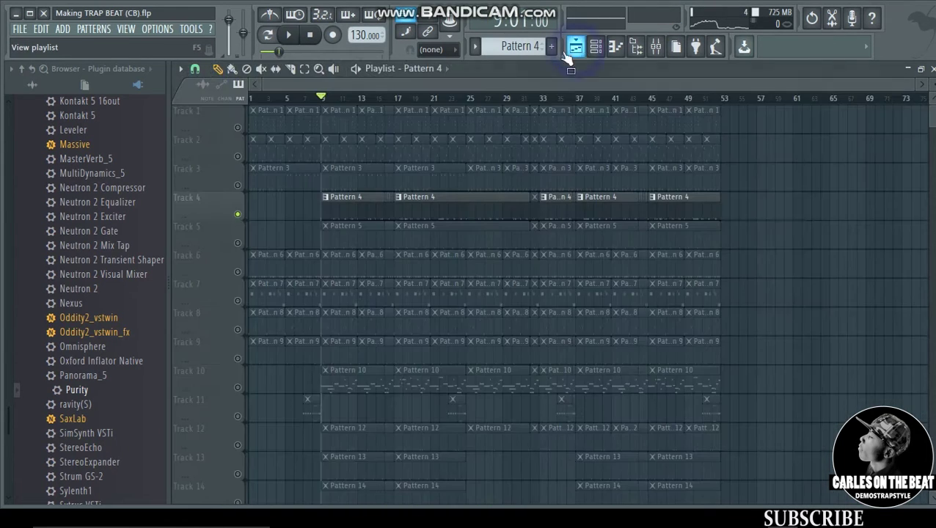
left_click(240, 242)
left_click(334, 236)
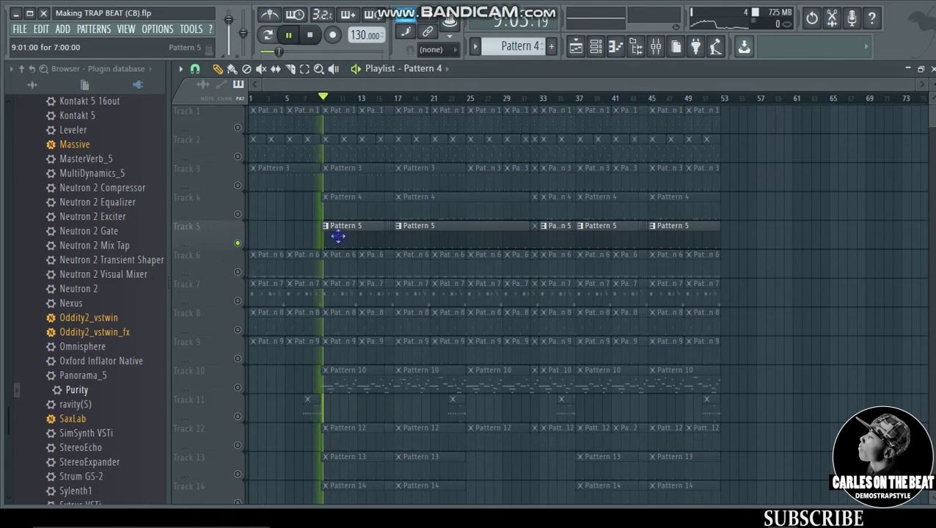
key("space")
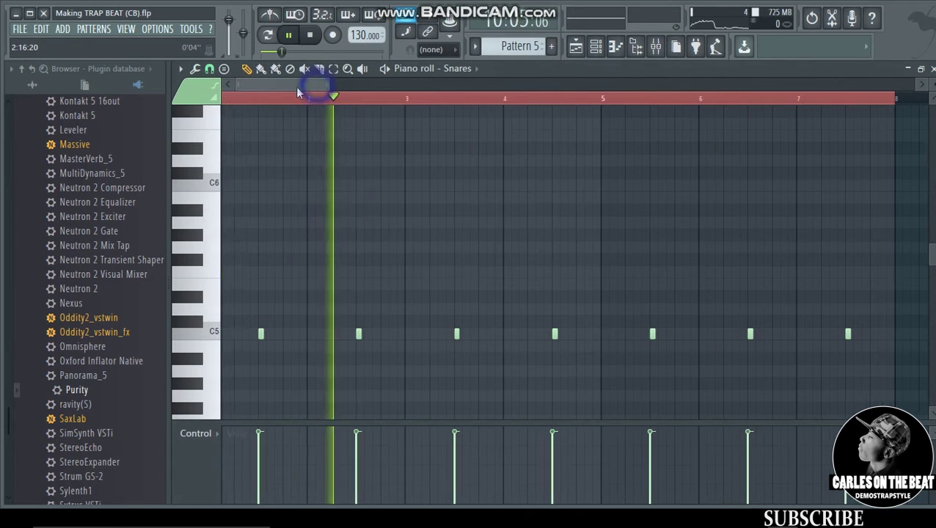
key("space")
- Solo Track 6 in the playlist and examine Pattern 6's Luger HiHat 14 notes up close during playback
left_click(576, 48)
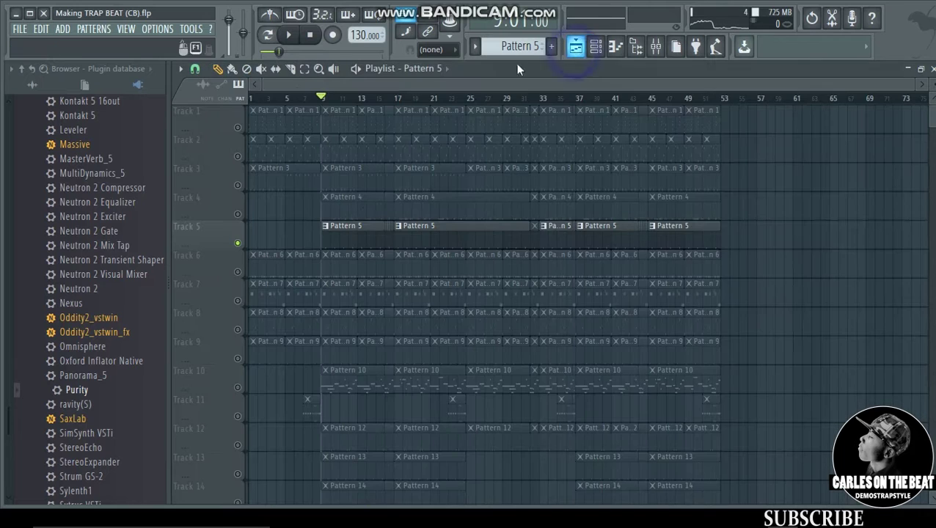
left_click(235, 271)
key("space")
left_click(328, 258)
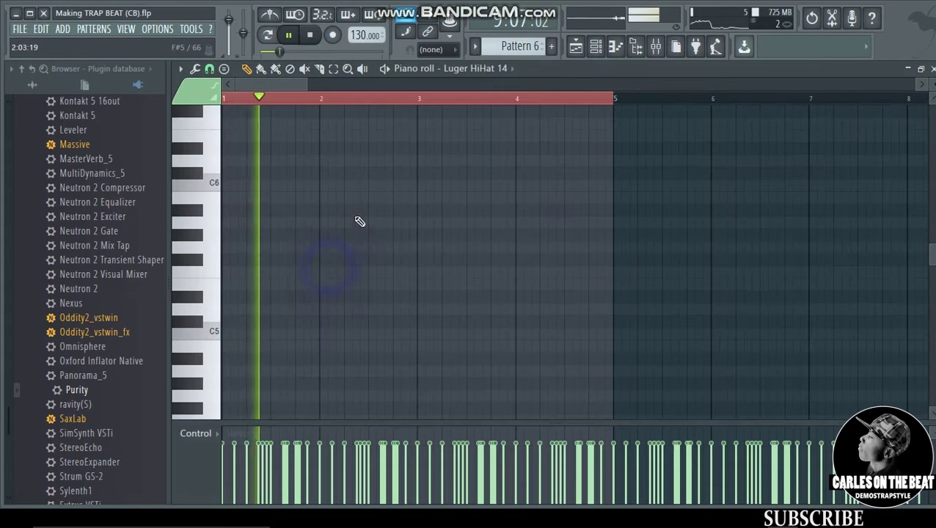
scroll(402, 229, "down", 5)
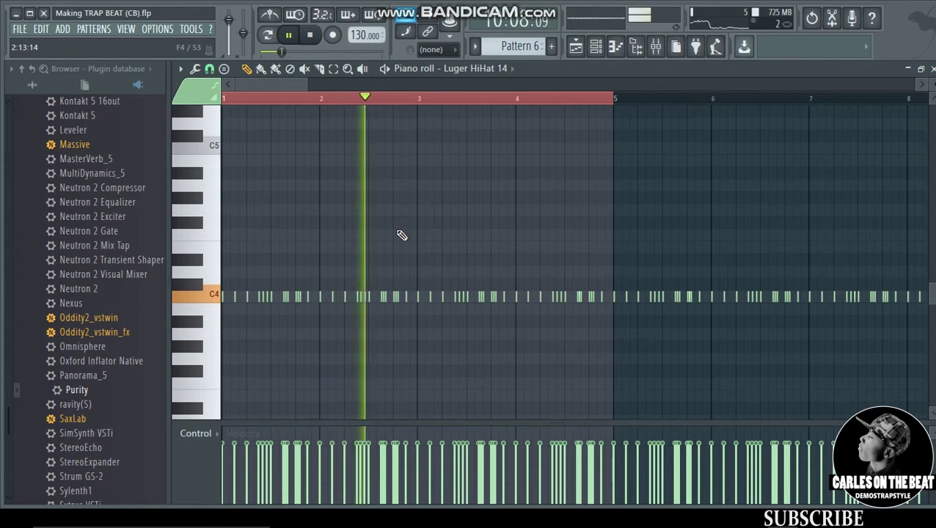
left_click_drag(307, 84, 278, 89)
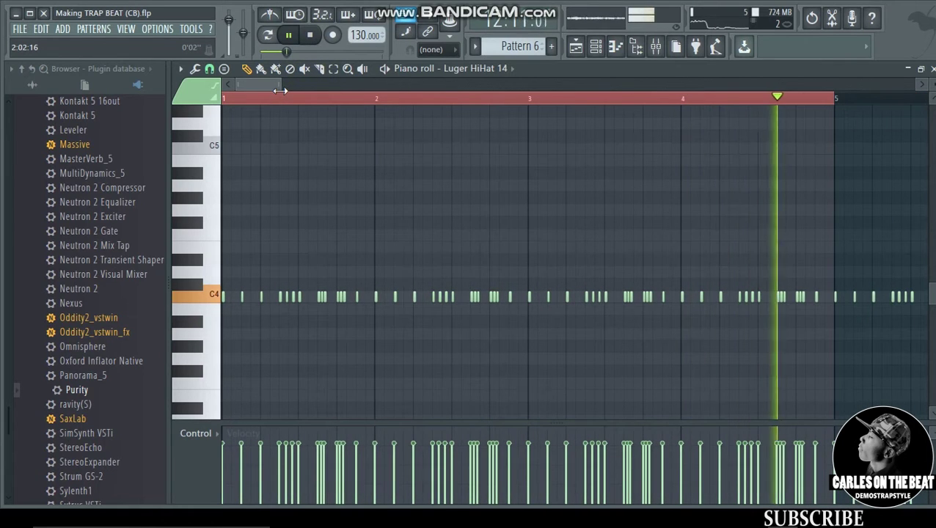
key("space")
- Solo Track 7 in the playlist and examine Pattern 7's Luger HiHat 15 notes during playback
left_click(575, 51)
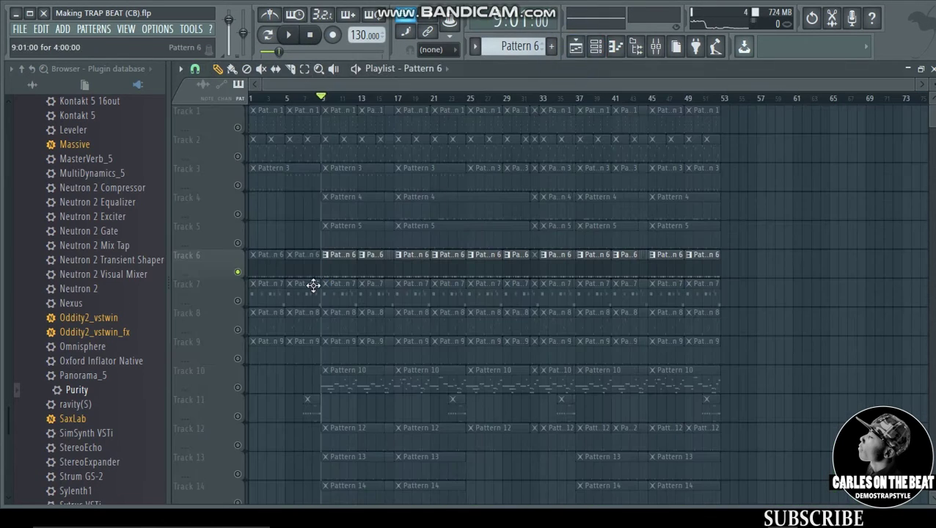
left_click(240, 298)
key("space")
key("F7")
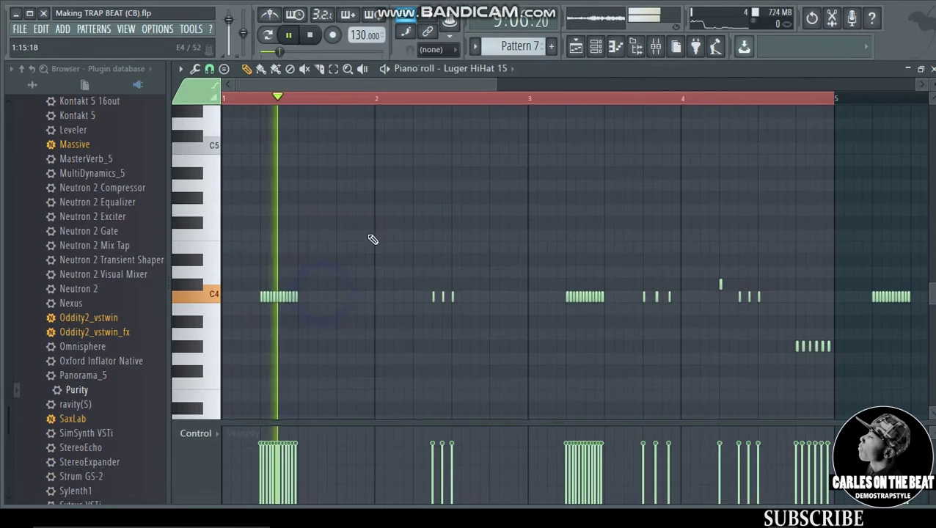
key("space")
- Solo Track 8 in the playlist and play Pattern 8 with its Lex Shot 1 notes open in the piano roll
left_click(576, 50)
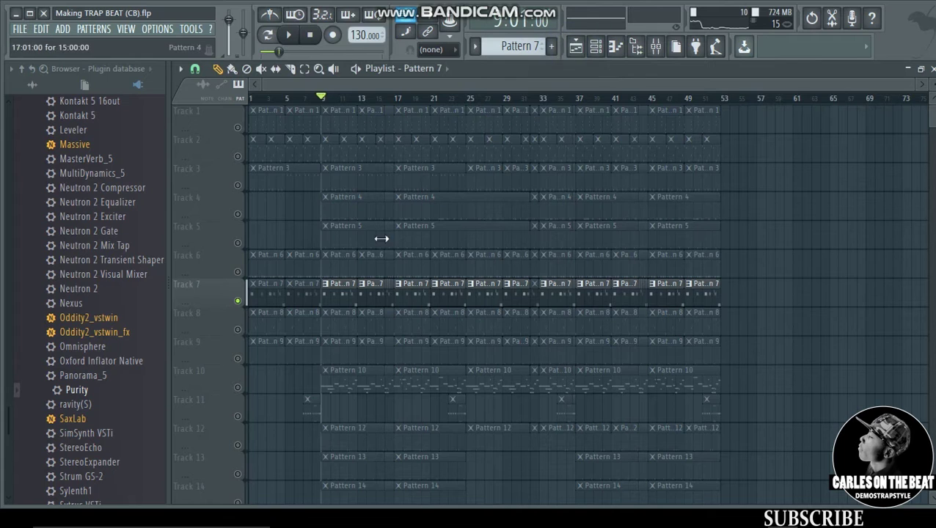
left_click(236, 330)
key("space")
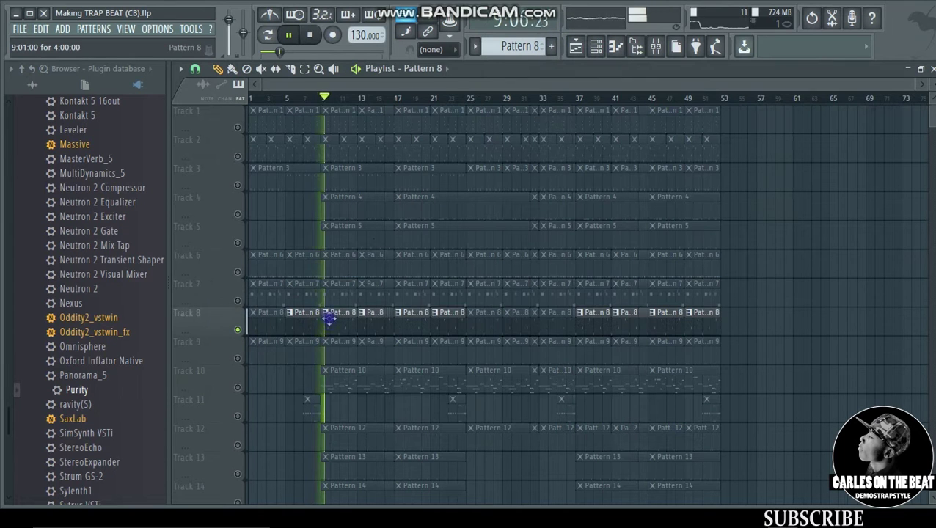
double_click(329, 318)
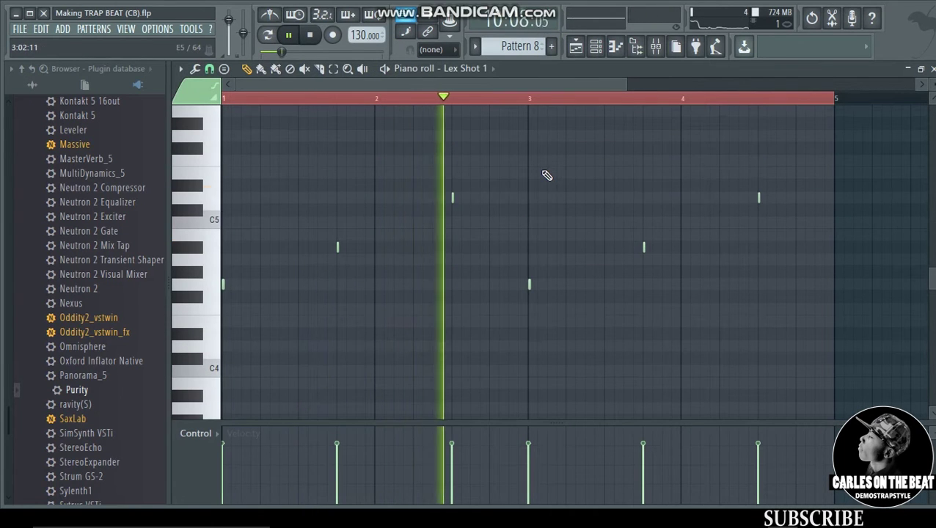
- Solo Track 9 in the playlist and play Pattern 9 with its Aye! notes open in the piano roll
key("space")
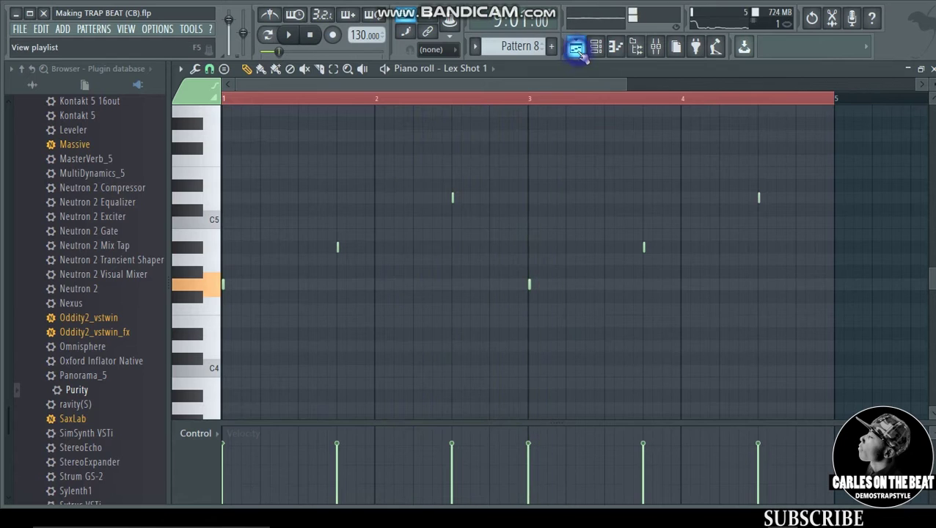
left_click(577, 48)
left_click(236, 357)
key("space")
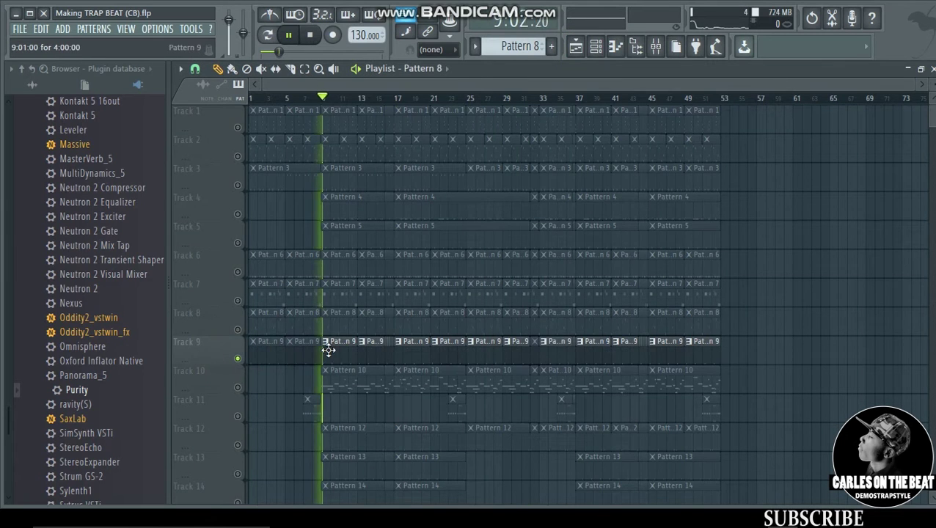
double_click(328, 343)
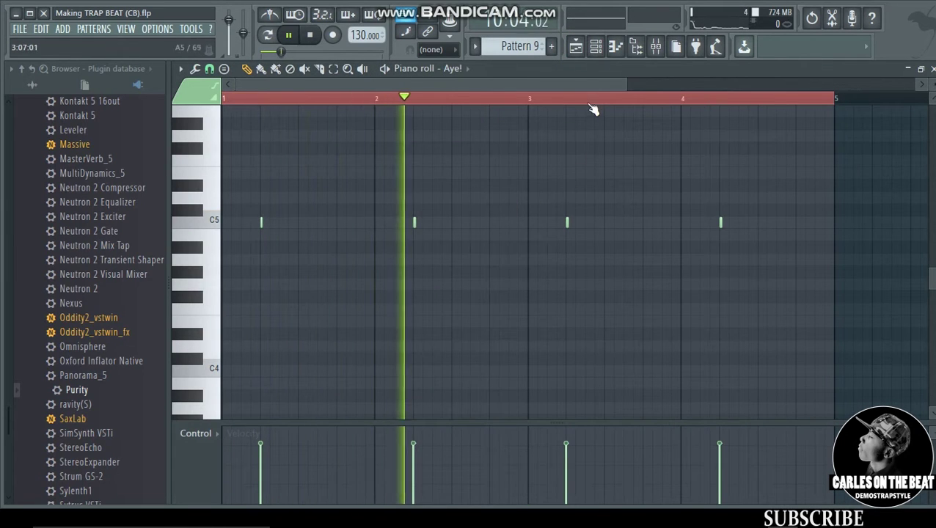
key("space")
- Solo Track 10 in the playlist and examine Pattern 10's Bass_Sub_01 notes along the piano roll during playback
left_click(576, 49)
left_click(236, 386)
key("space")
double_click(324, 380)
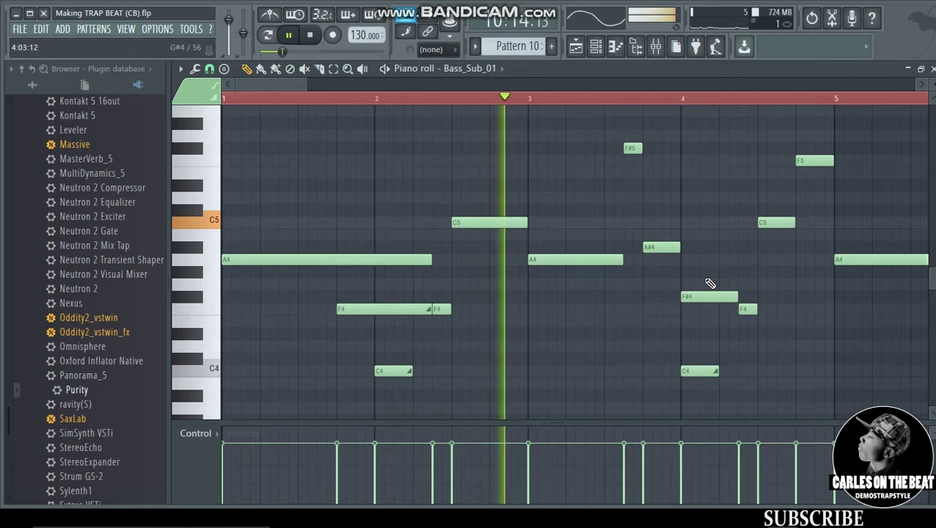
left_click_drag(284, 83, 411, 86)
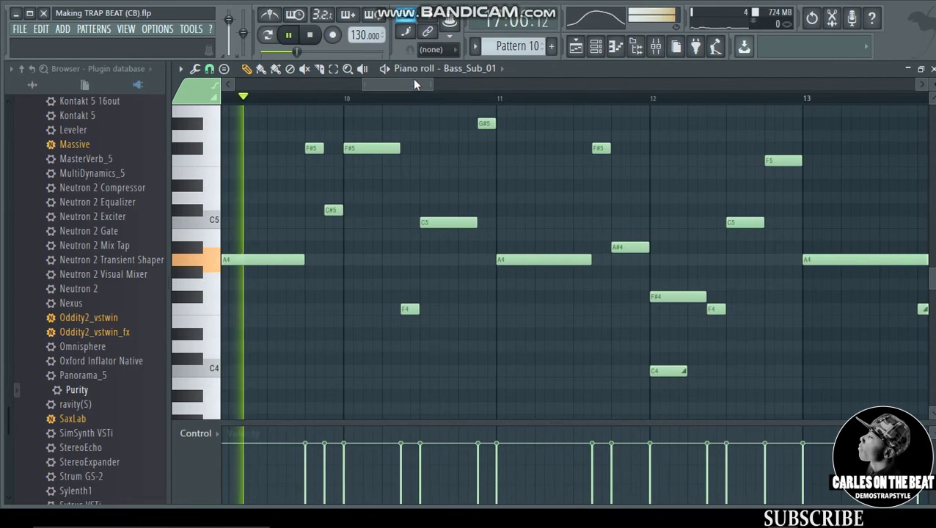
key("space")
- Solo Track 11 in the playlist and play Pattern 11 with its DT - Snare14 notes open in the piano roll
left_click(576, 46)
scroll(478, 254, "down", 3)
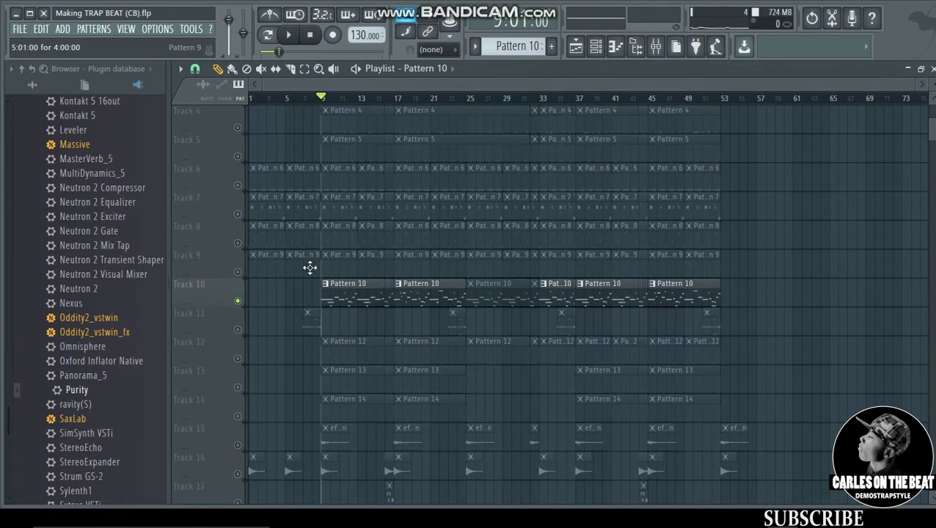
left_click(238, 330)
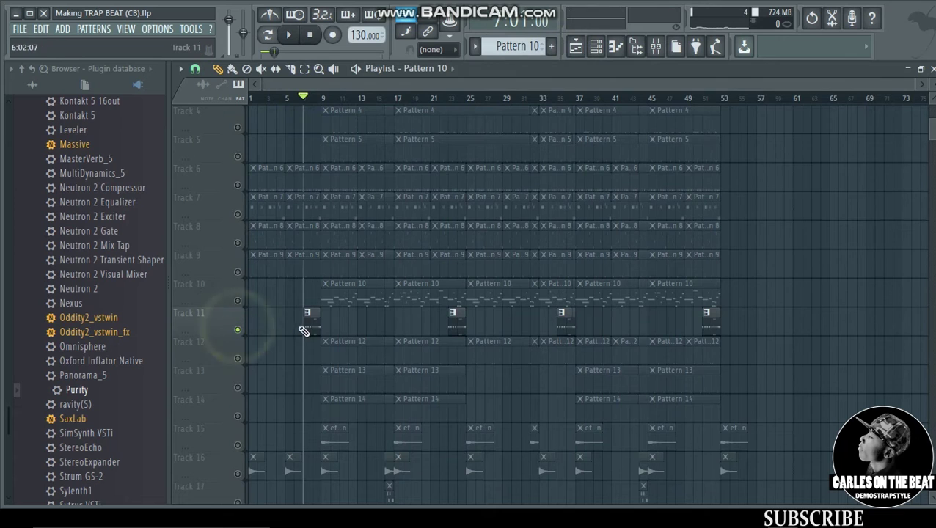
double_click(308, 319)
key("space")
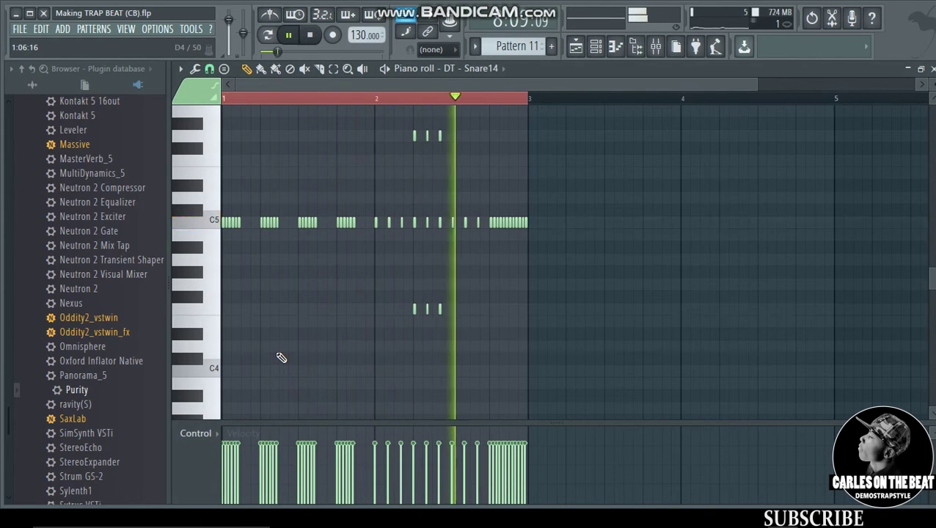
- Solo Track 12 and play from bar 9 with Pattern 12's DT - Snare14 #2 notes open in the piano roll
left_click(575, 49)
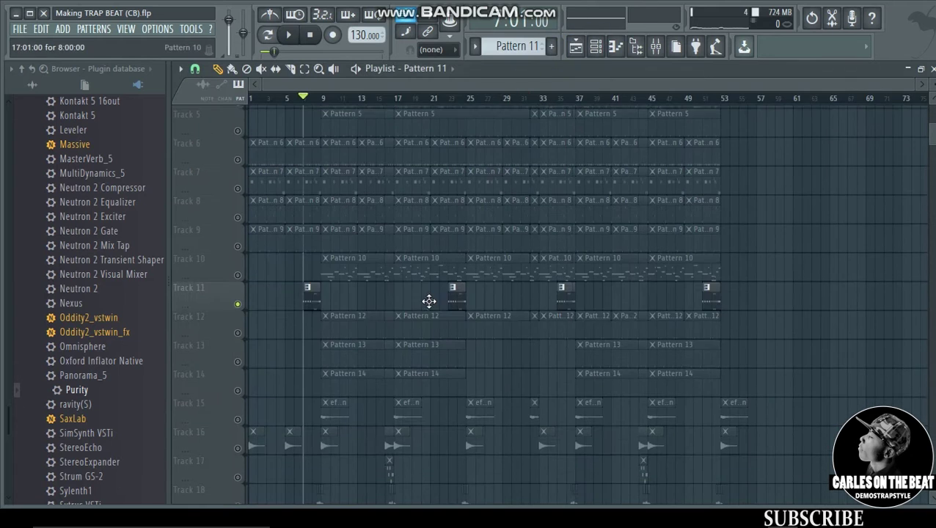
left_click(238, 328)
left_click(323, 98)
key("space")
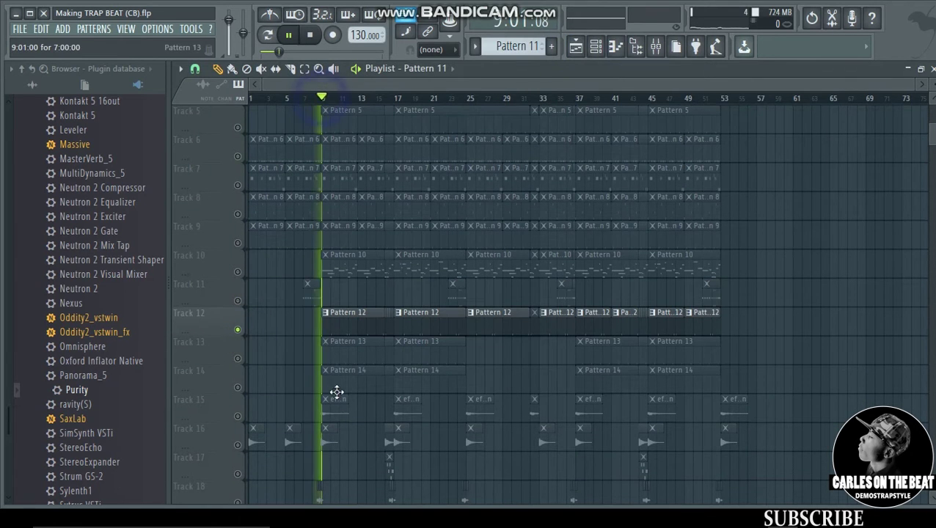
double_click(329, 323)
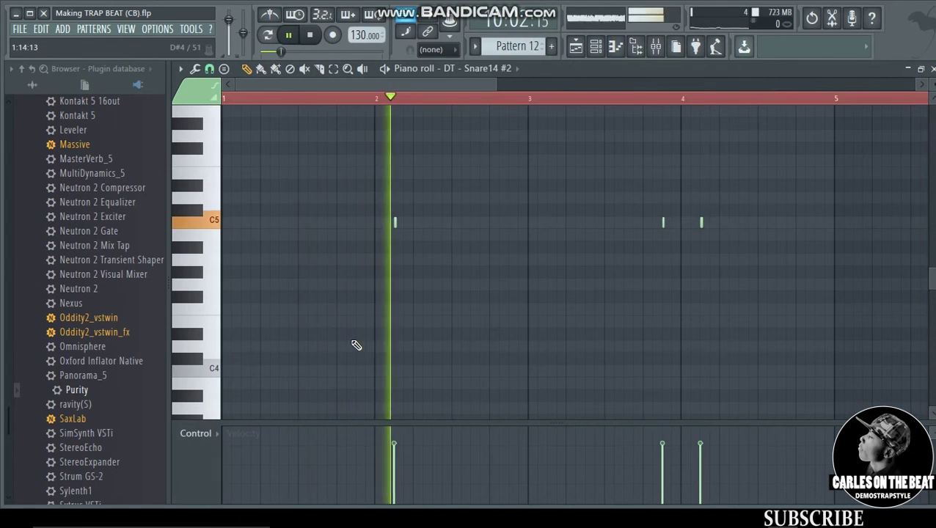
key("space")
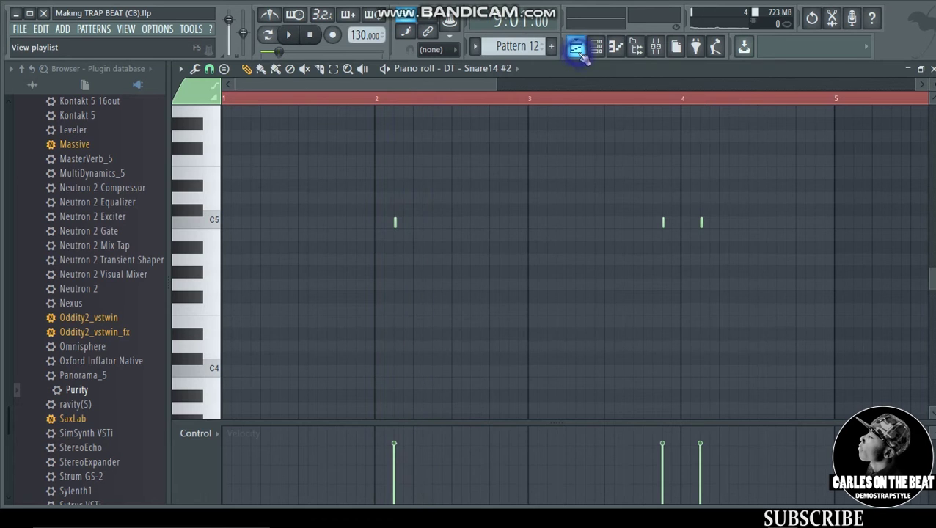
- Solo Track 13 in the playlist and examine Pattern 13's DT - Sound12 notes in the piano roll during playback
left_click(577, 53)
left_click(236, 359)
key("space")
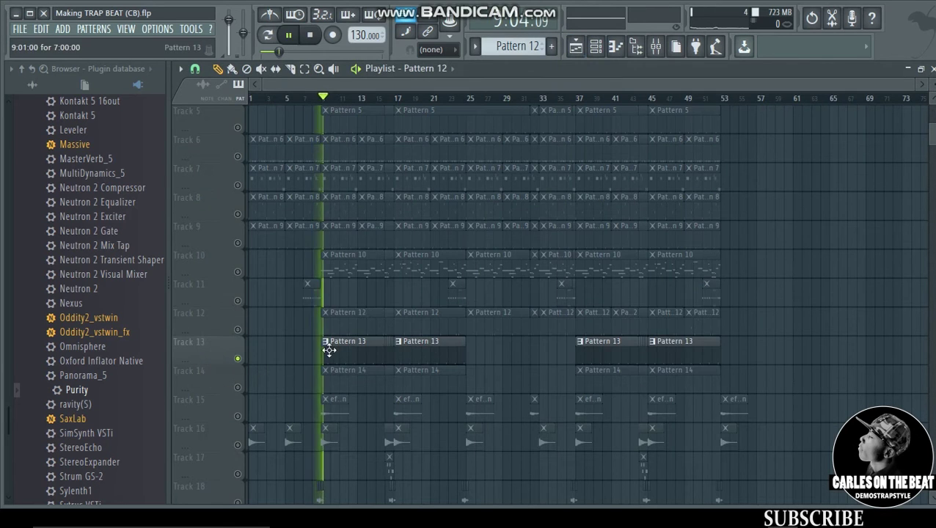
double_click(329, 346)
left_click_drag(340, 84, 306, 84)
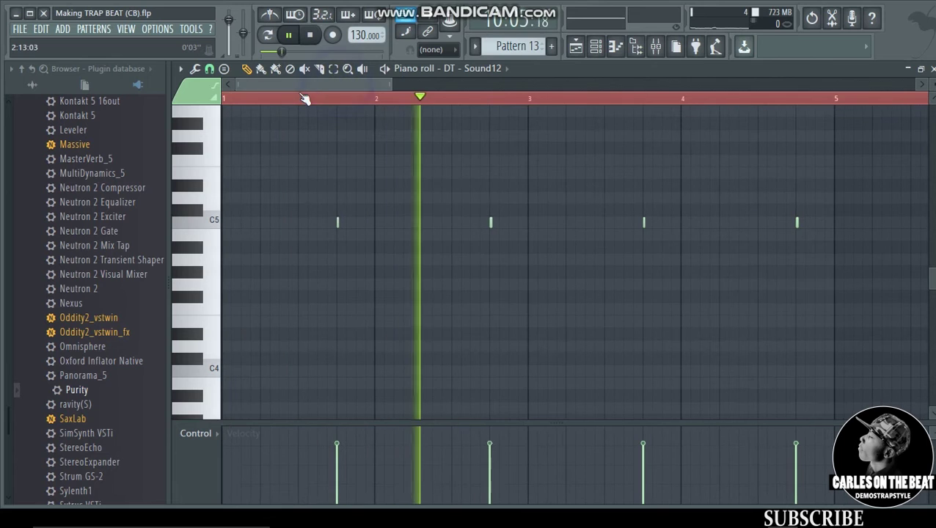
left_click(577, 47)
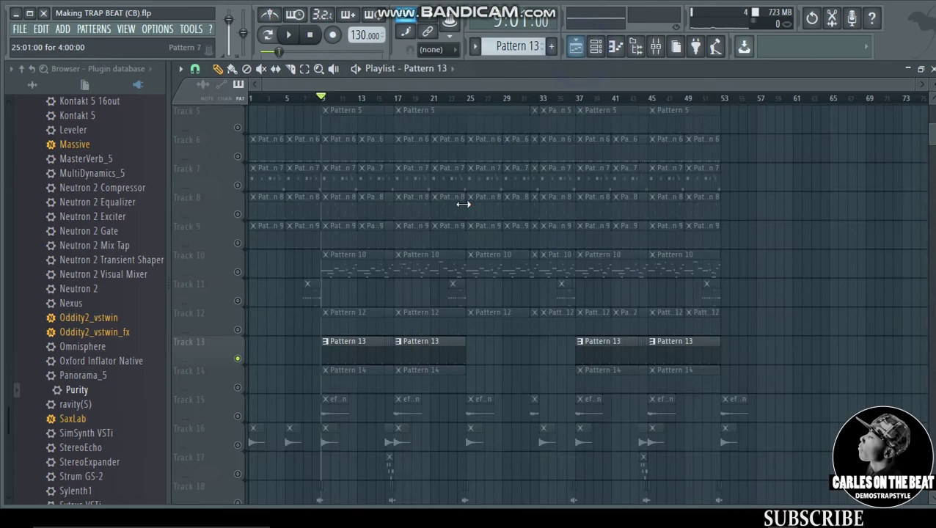
key("space")
- Solo Track 15 and Track 16 one after the other in the playlist and play their audio clips from bar 9
scroll(250, 363, "down", 1)
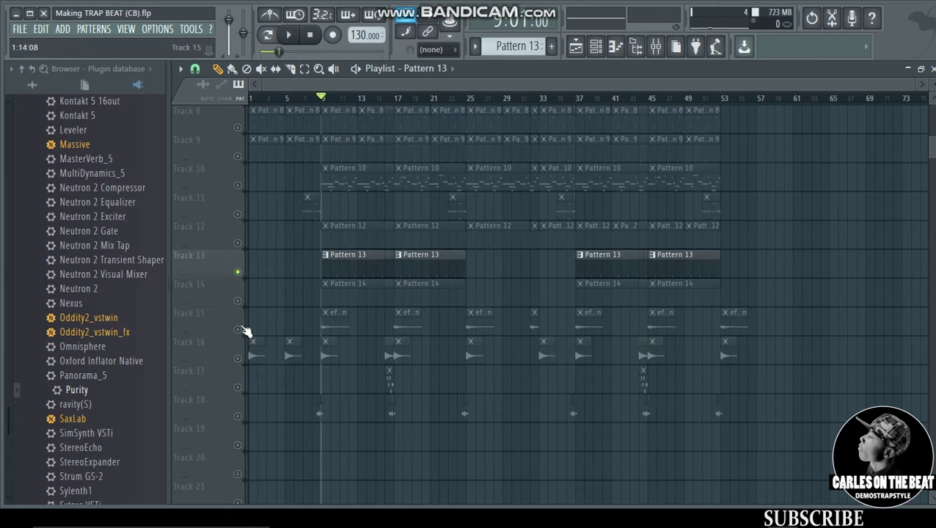
left_click(237, 328, "ctrl")
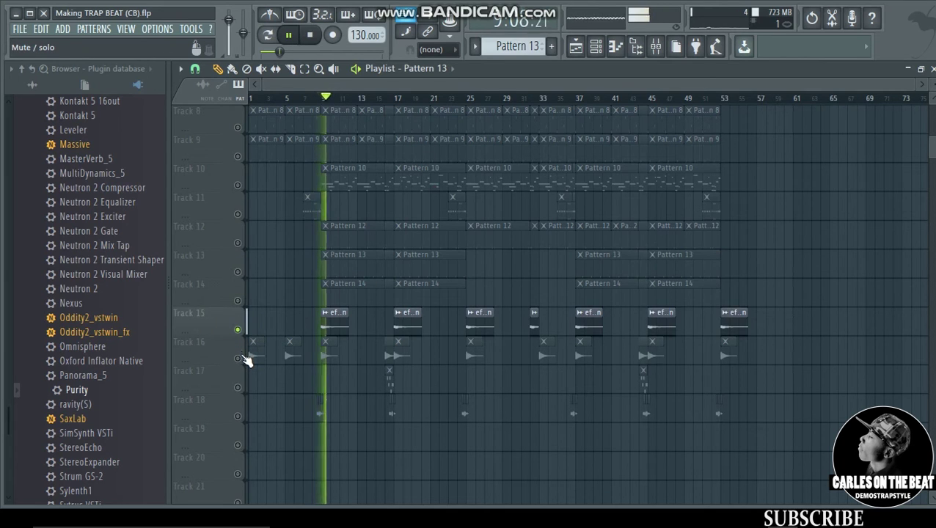
left_click(238, 358, "ctrl")
key("space")
key("space")
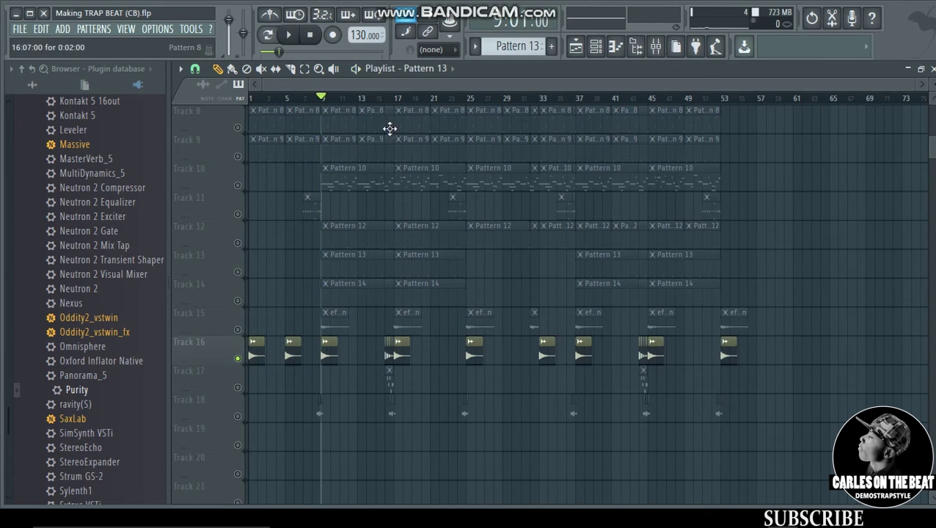
- Solo Track 17 in the playlist and play Pattern 17 with its Purity notes open in the piano roll
left_click(237, 388, "ctrl")
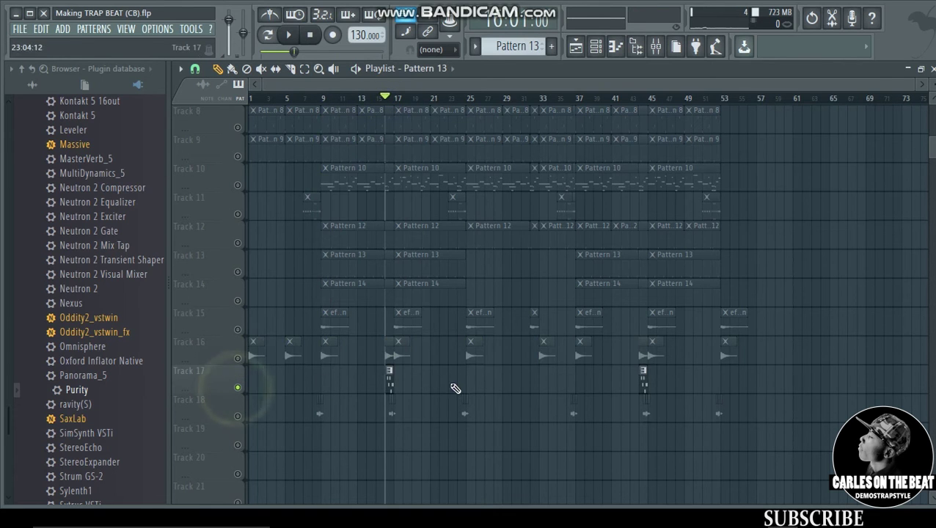
left_click(390, 377)
key("space")
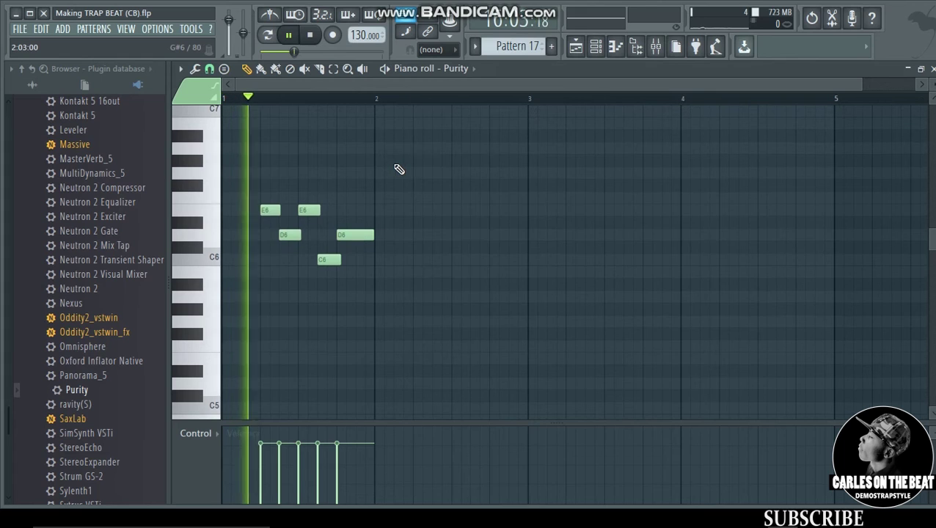
key("space")
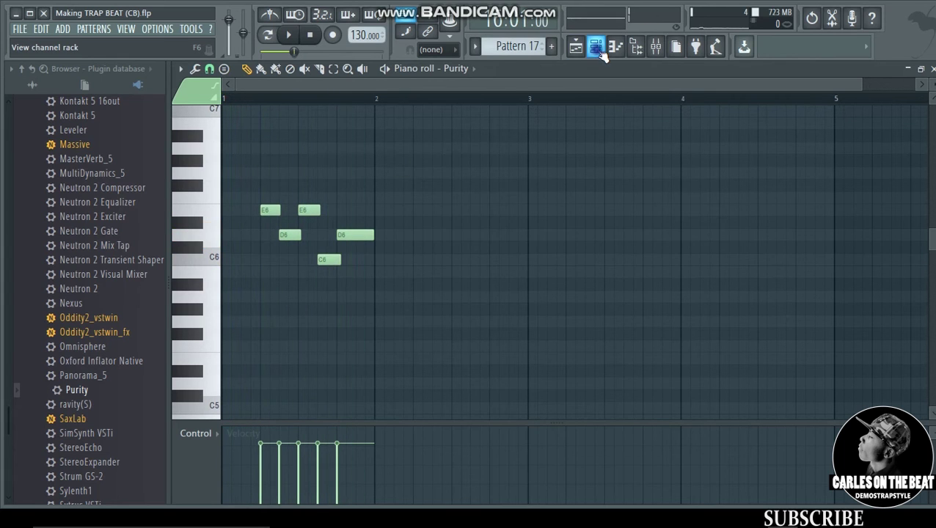
- Open Pattern 17's Purity instrument from the channel rack, view its selected preset, and close it
left_click(597, 47)
left_click(296, 455)
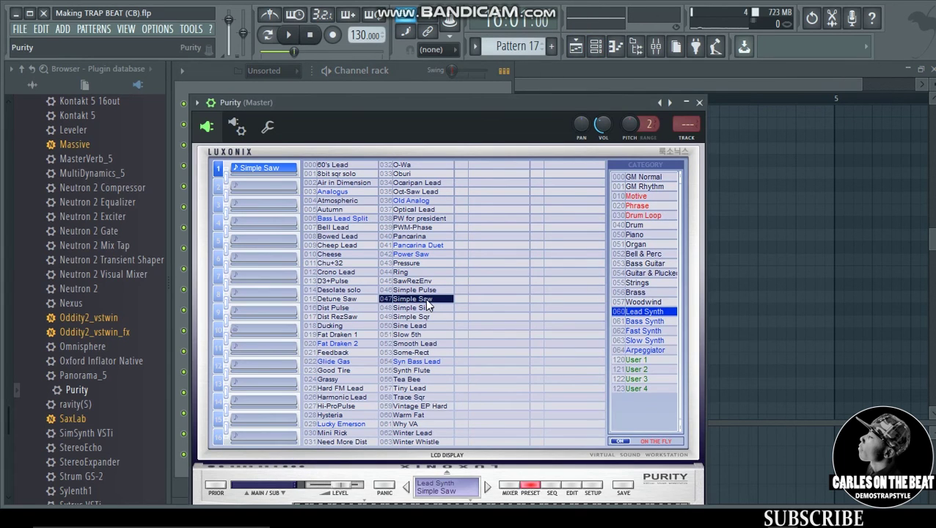
left_click(536, 76)
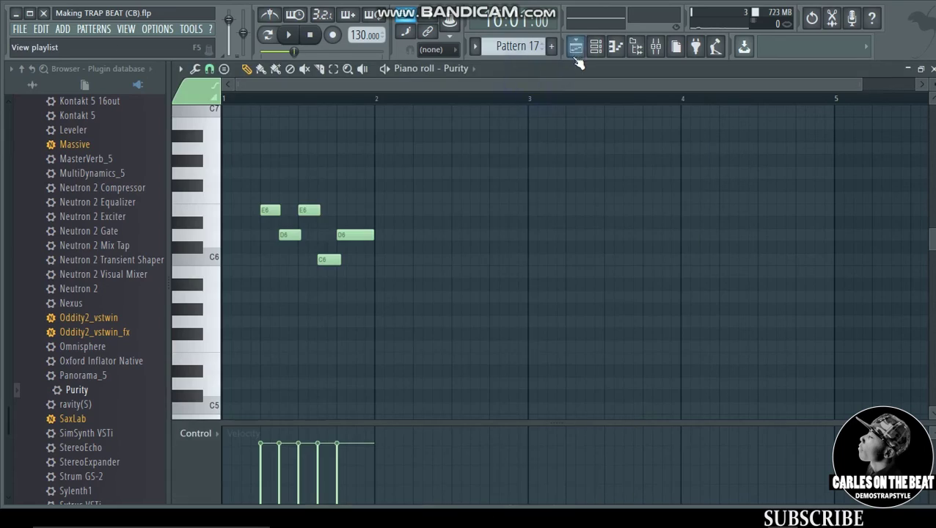
- Return to the playlist, reset playback to the song's start, and turn soloing off so all tracks are enabled
left_click(575, 47)
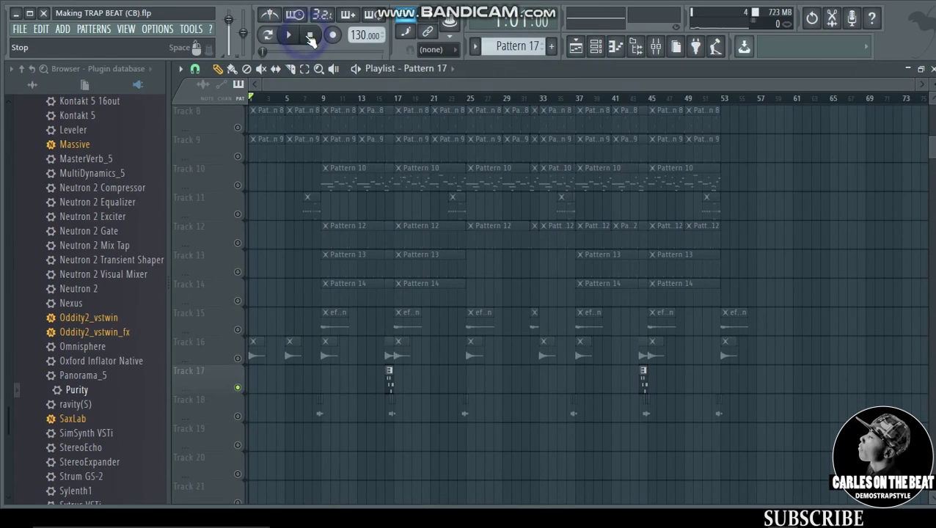
left_click(236, 125)
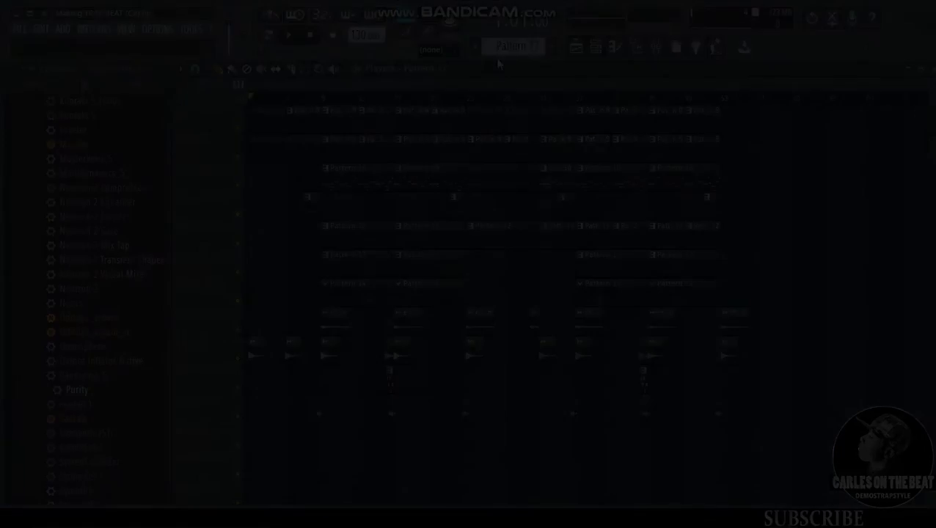